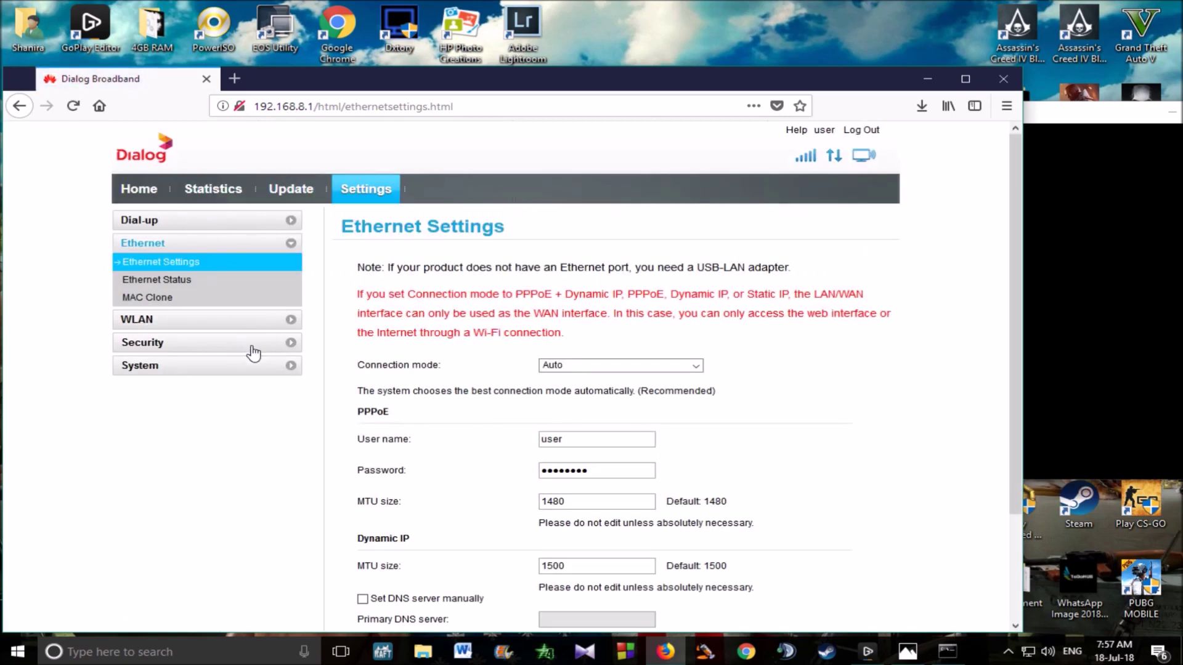
Open the router's DMZ settings in the Security section and inspect the DMZ IP address
left_click(283, 347)
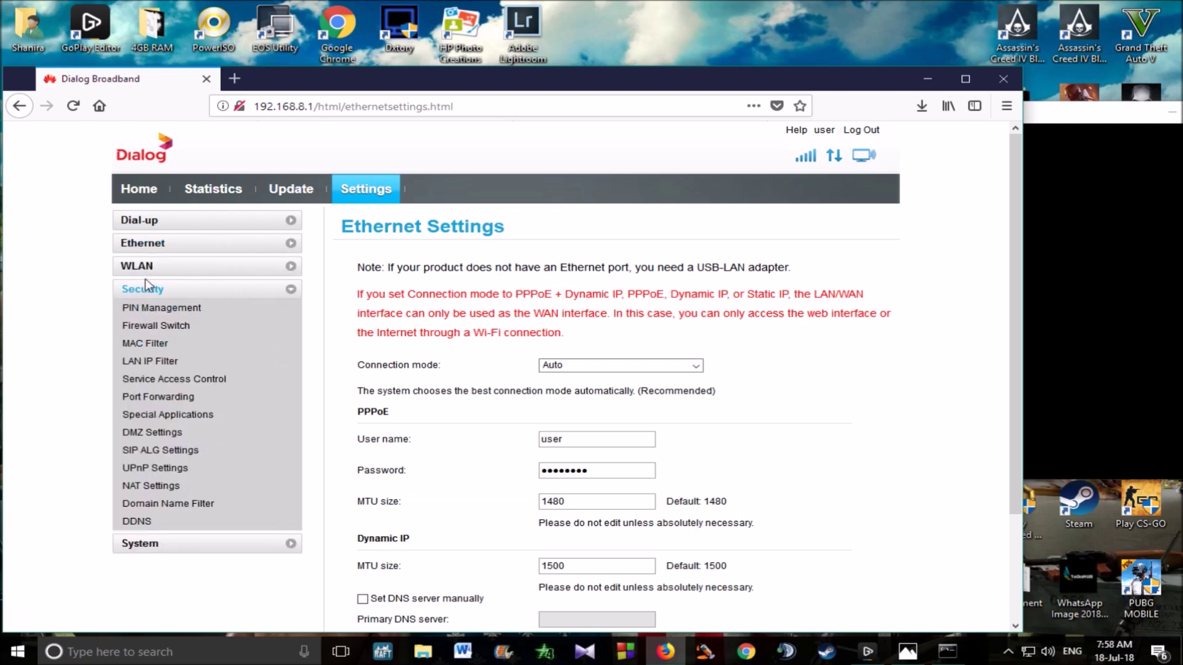
left_click(151, 434)
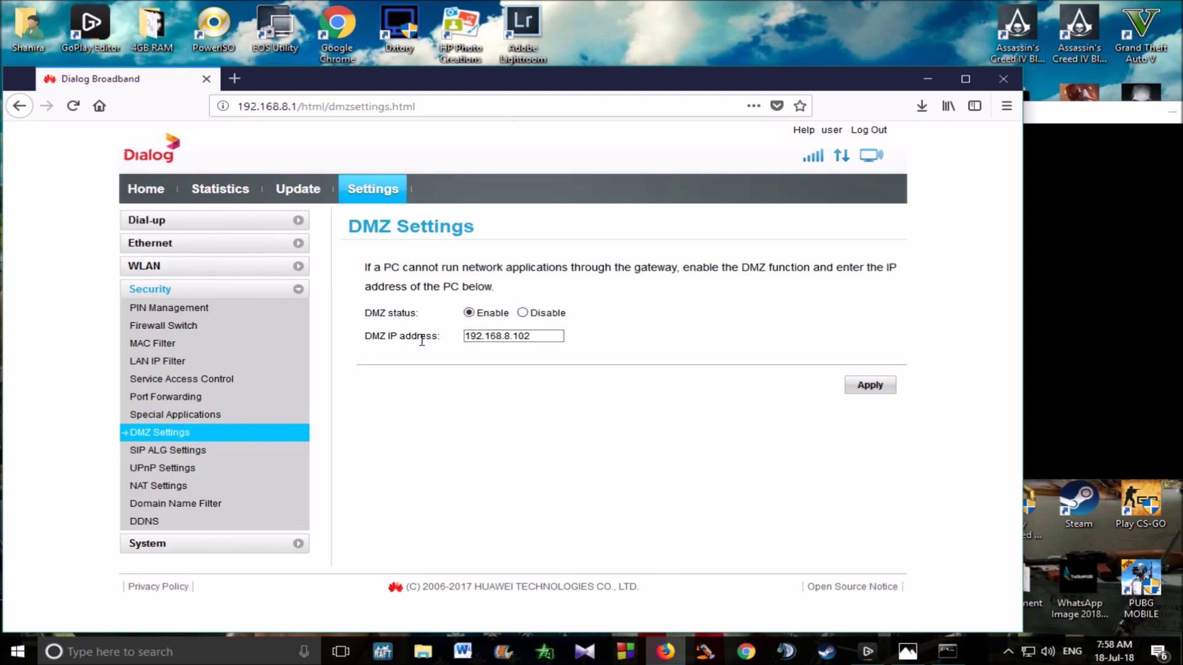
left_click_drag(463, 338, 562, 338)
Compare the router's DMZ IP address with the PC's IPv4 address in the ipconfig output of the command prompt
left_click(1121, 182)
left_click_drag(856, 78, 727, 61)
left_click_drag(894, 117, 998, 138)
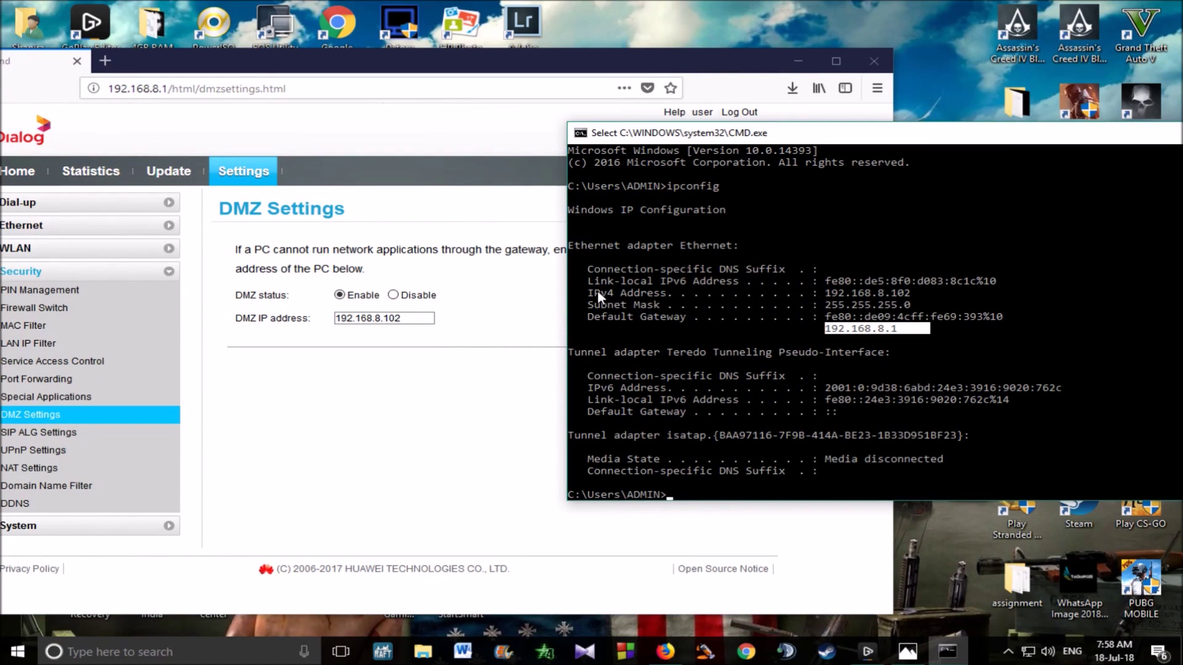
left_click_drag(818, 291, 916, 299)
right_click(916, 299)
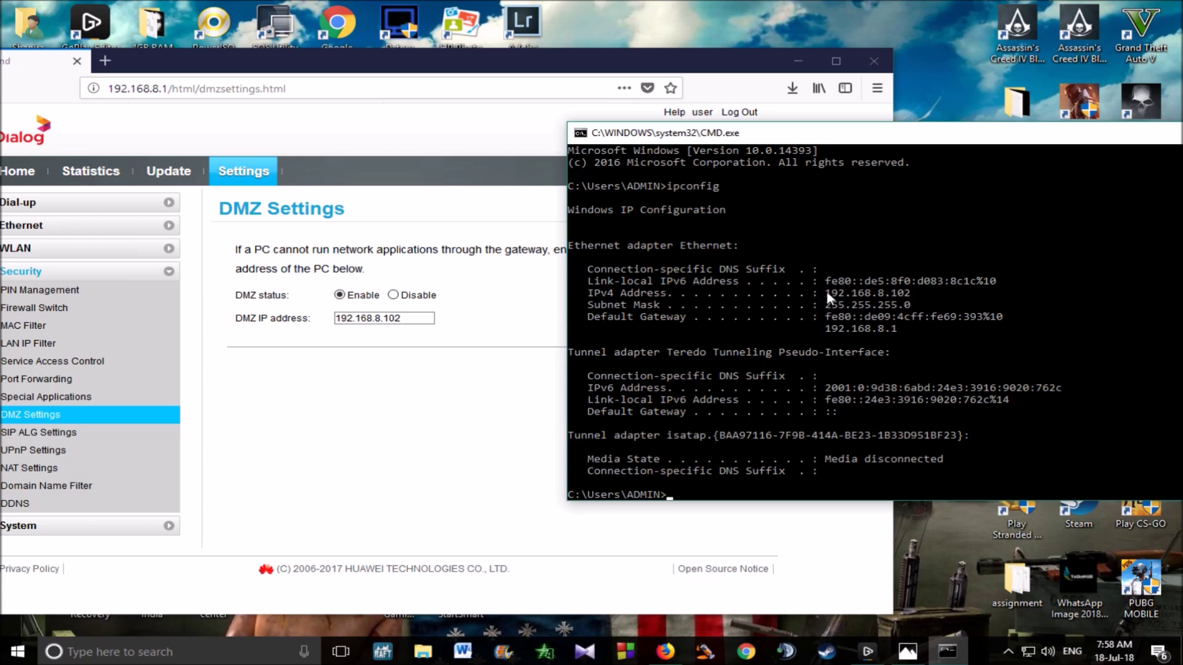
left_click_drag(826, 294, 911, 294)
left_click(433, 319)
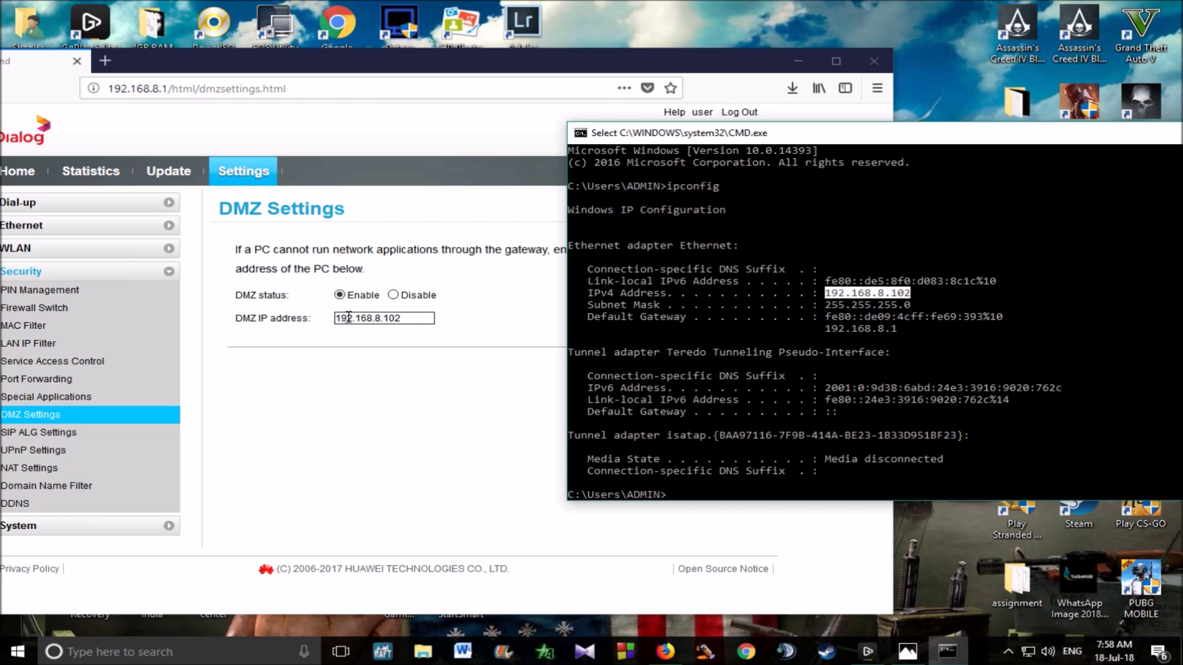
left_click(826, 301)
left_click(496, 408)
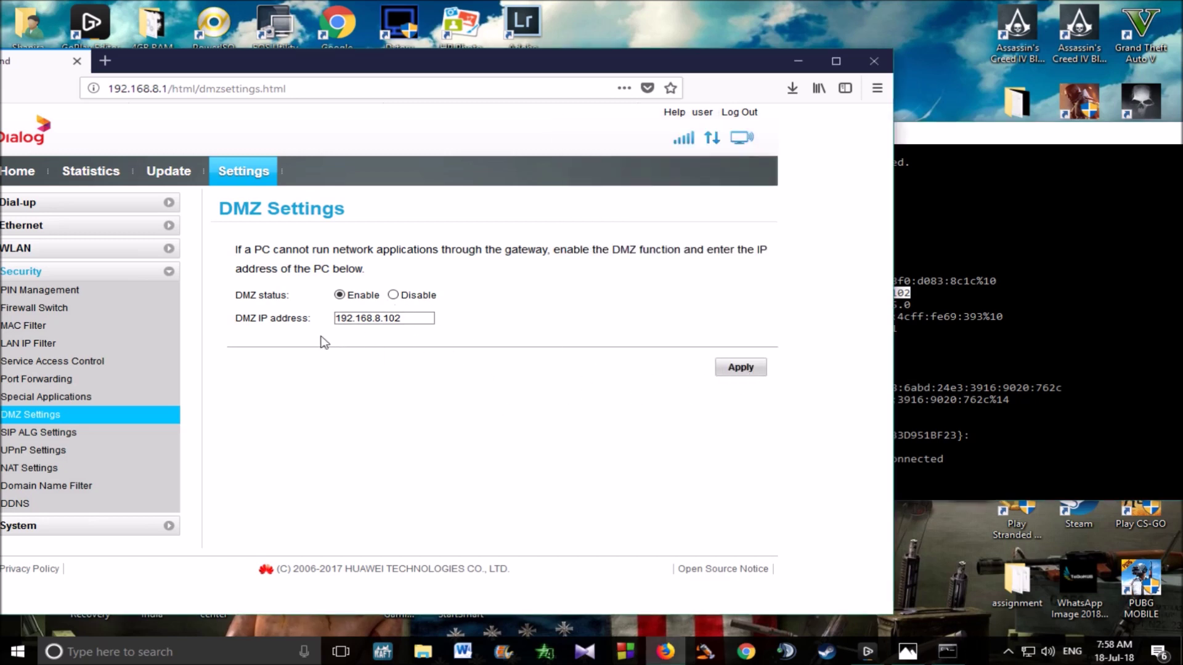
left_click_drag(580, 67, 758, 58)
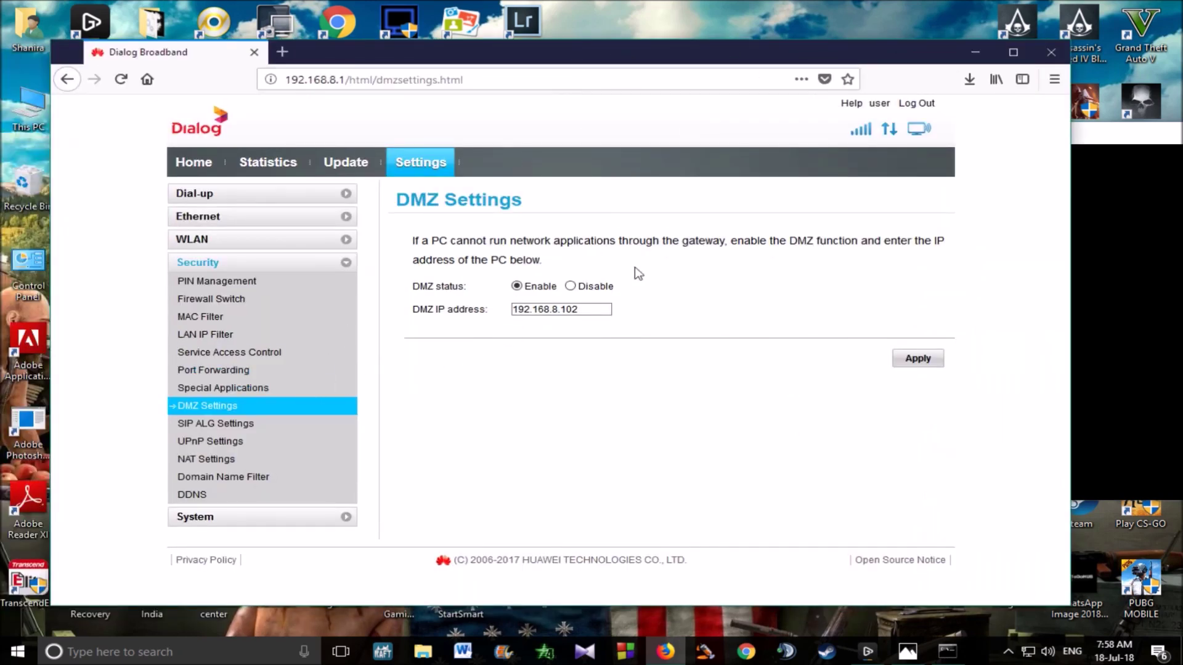
Check the UPnP status and the NAT type on the router's UPnP and NAT settings pages, then minimise the browser
left_click(203, 443)
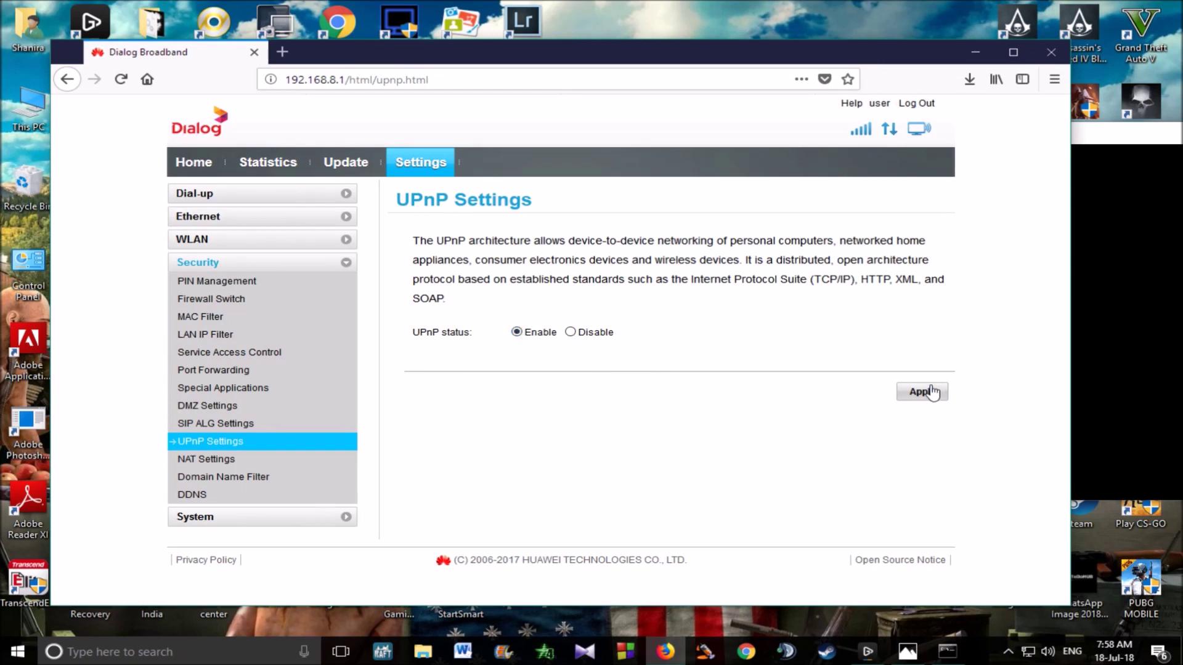
left_click(200, 462)
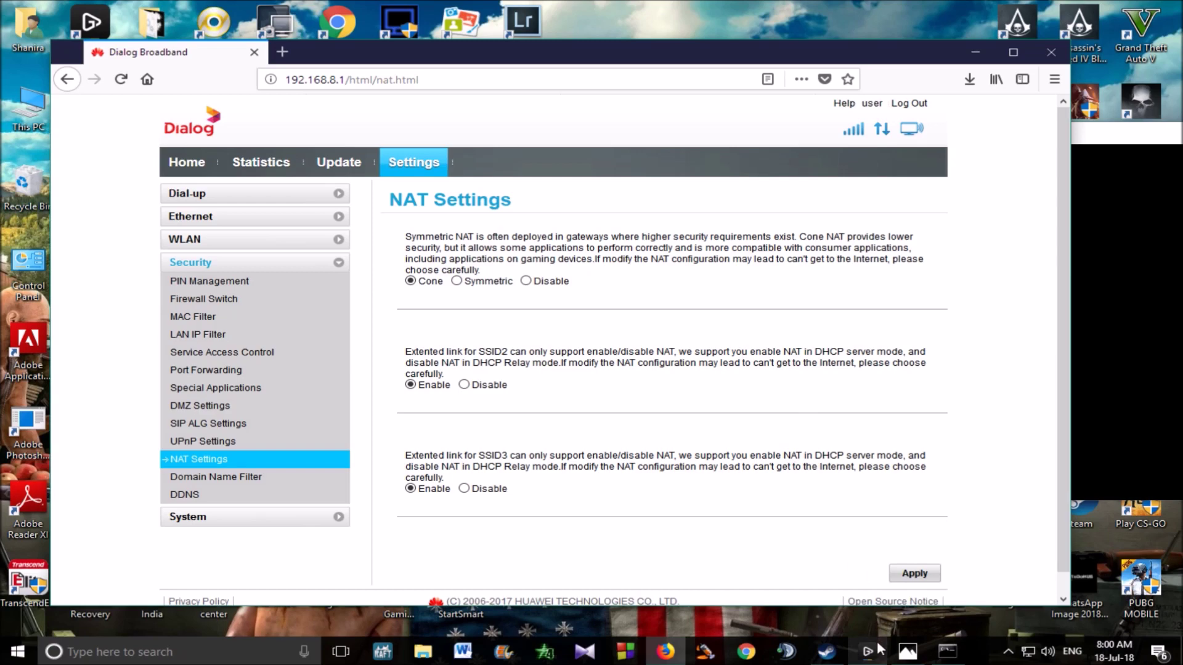
mouse_move(877, 645)
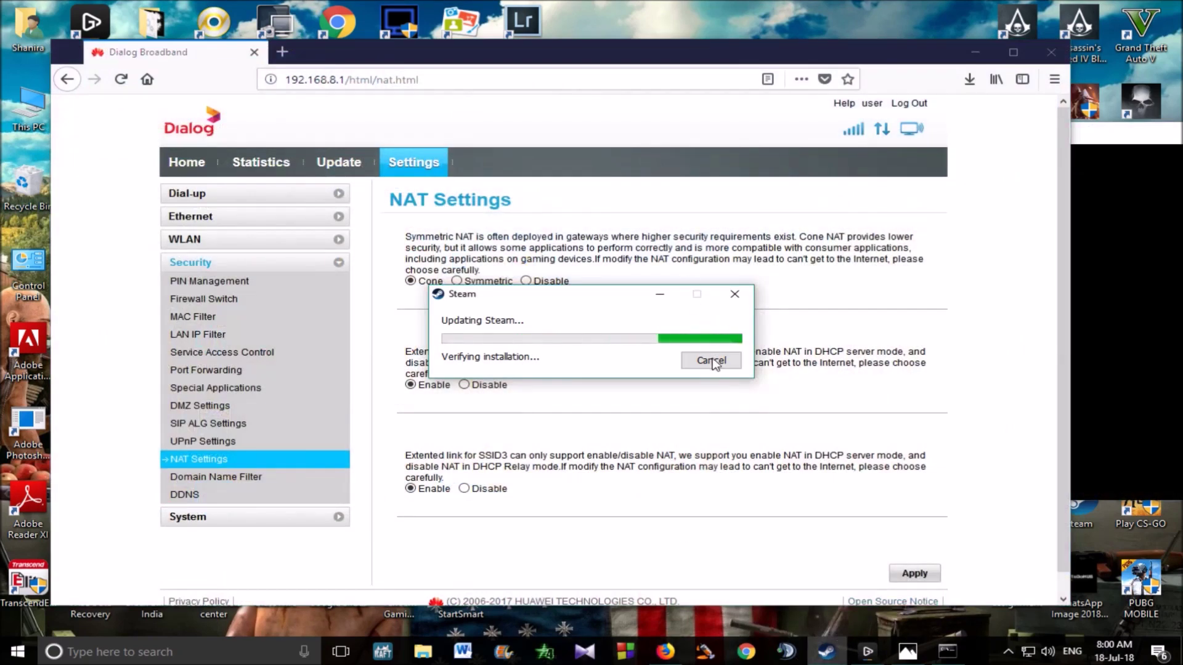
left_click(713, 360)
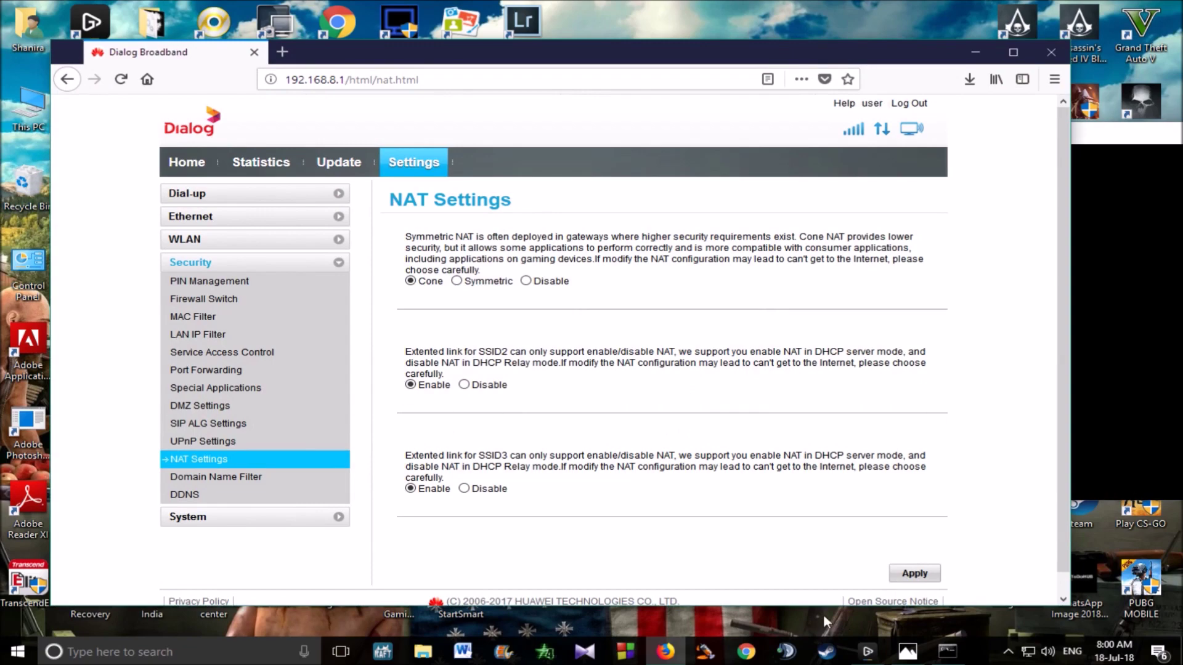
left_click(975, 52)
left_click_drag(749, 133, 632, 136)
right_click(703, 48)
left_click(739, 116)
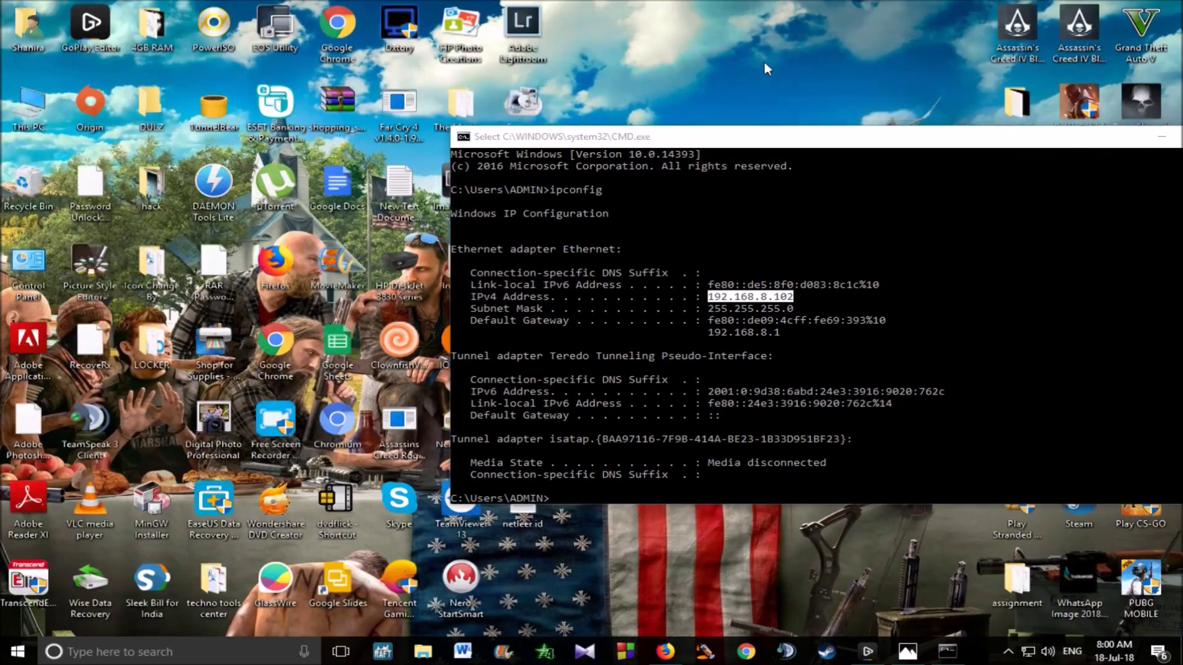
right_click(764, 56)
left_click(794, 122)
left_click_drag(807, 128, 670, 160)
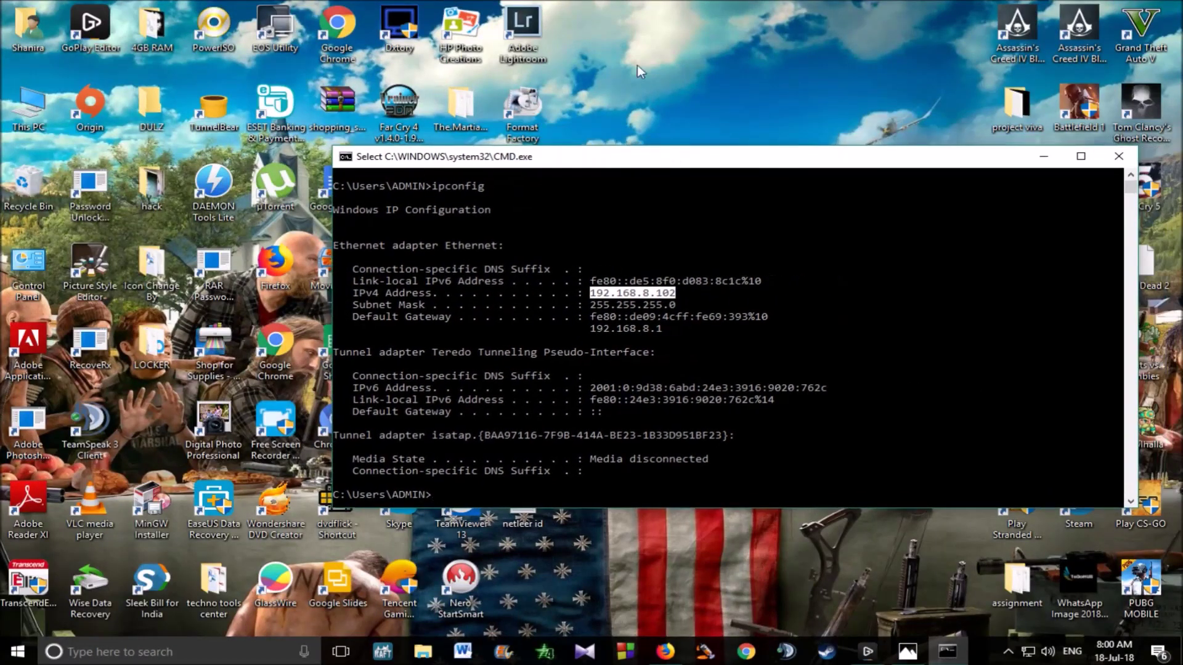
right_click(683, 28)
left_click(722, 96)
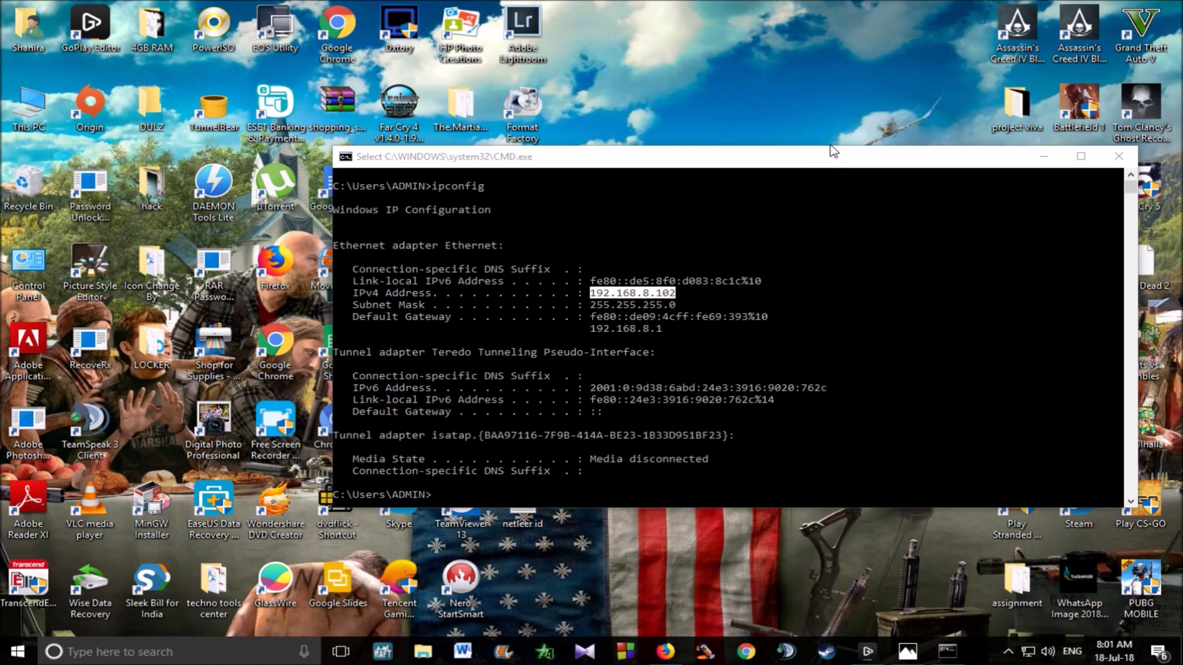
right_click(705, 38)
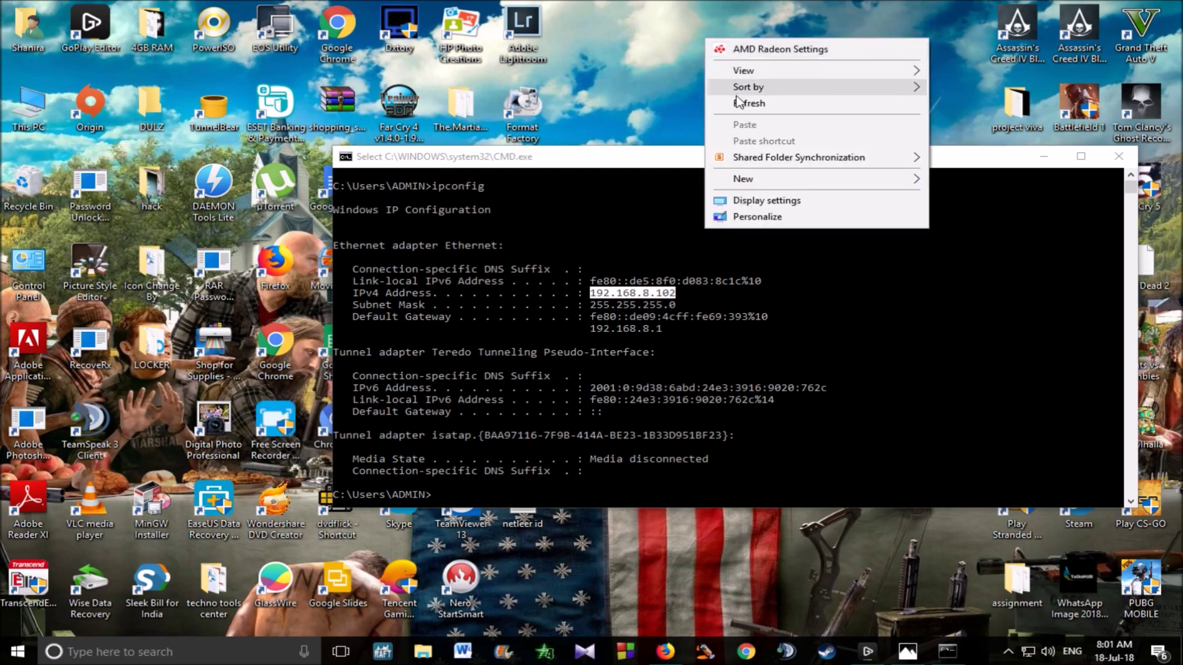
left_click(738, 103)
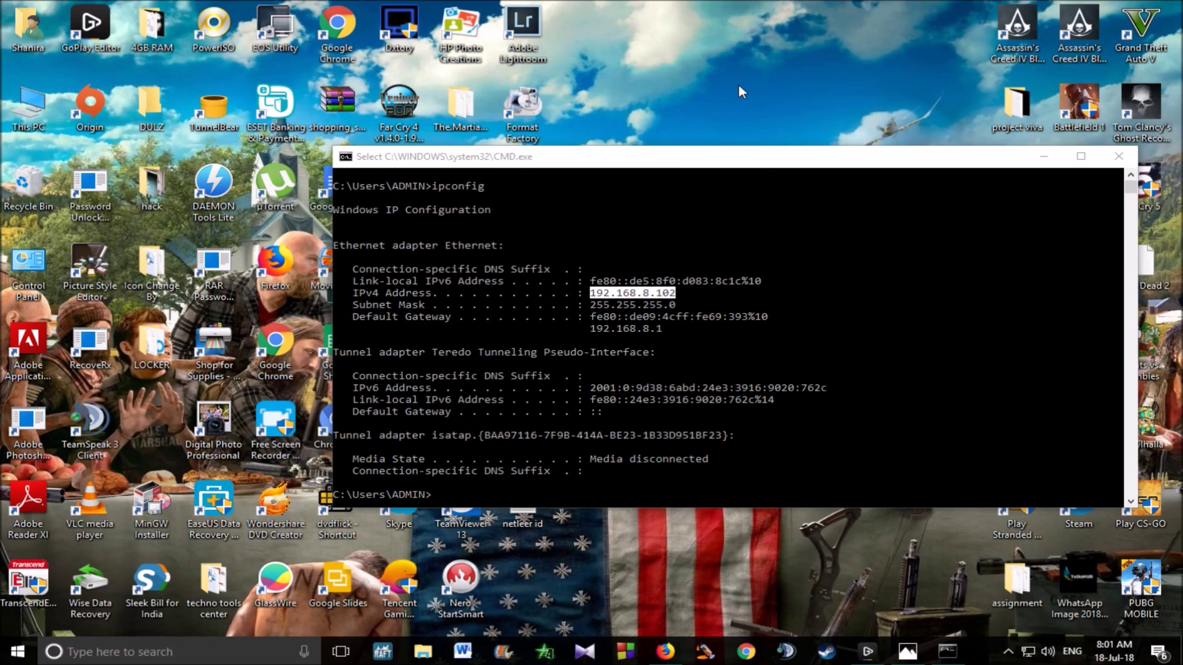
left_click_drag(841, 156, 824, 154)
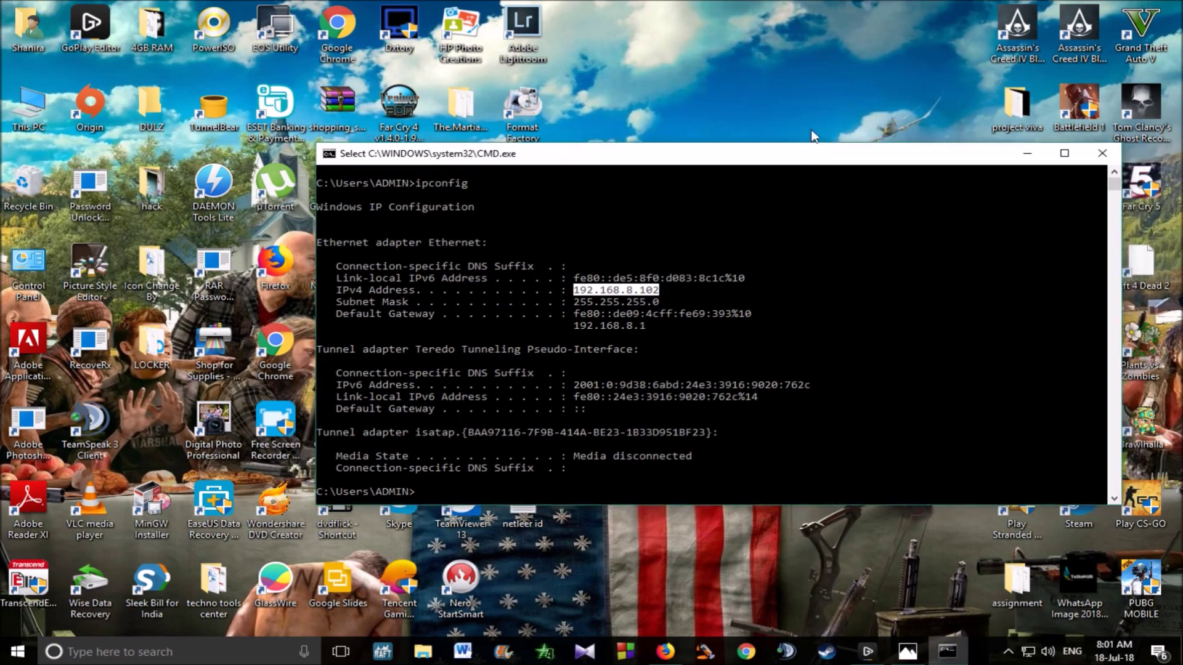
right_click(801, 9)
left_click(829, 79)
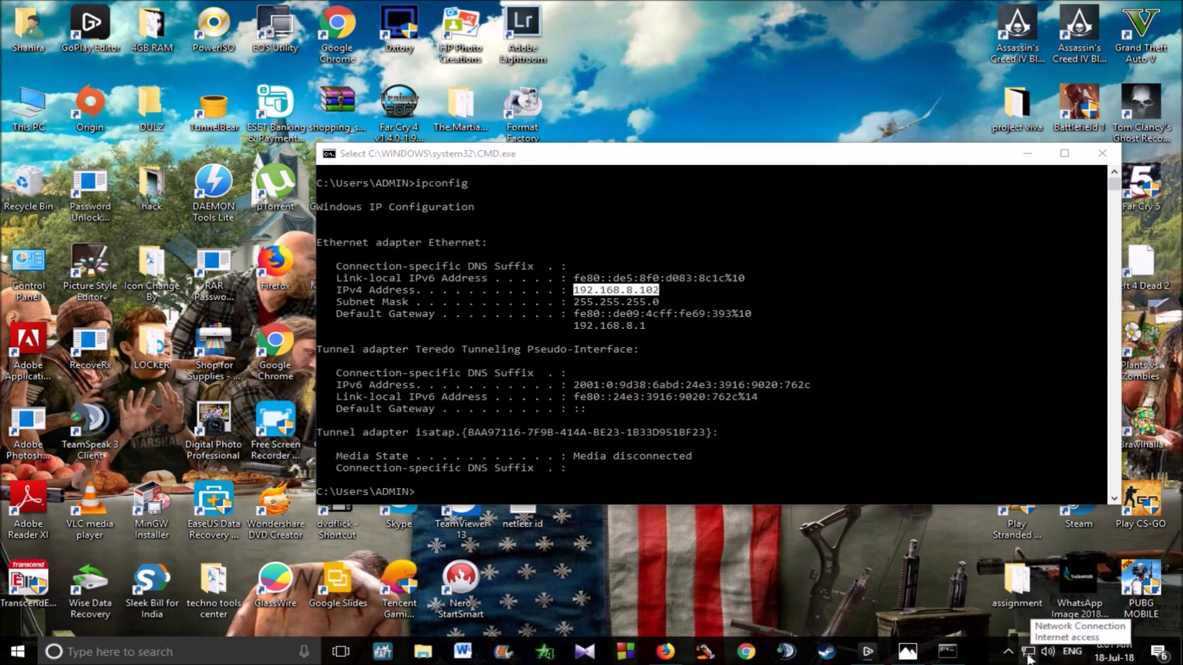
Open the Network and Sharing Center and move its window toward the middle of the desktop
right_click(1028, 656)
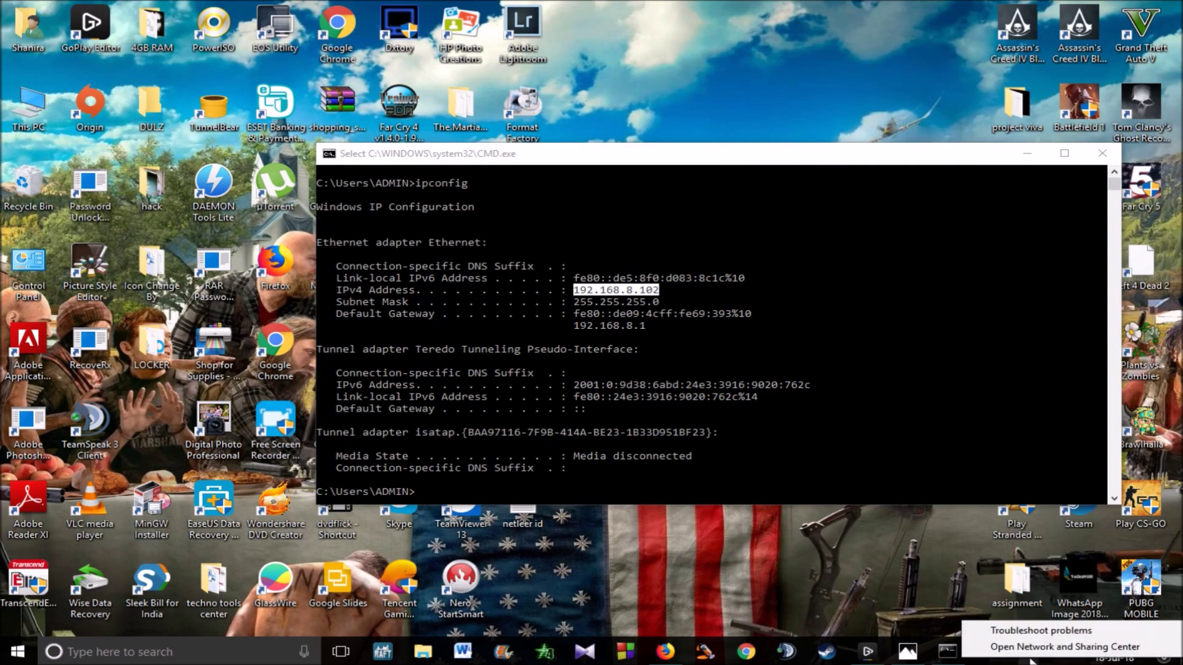
left_click(1117, 652)
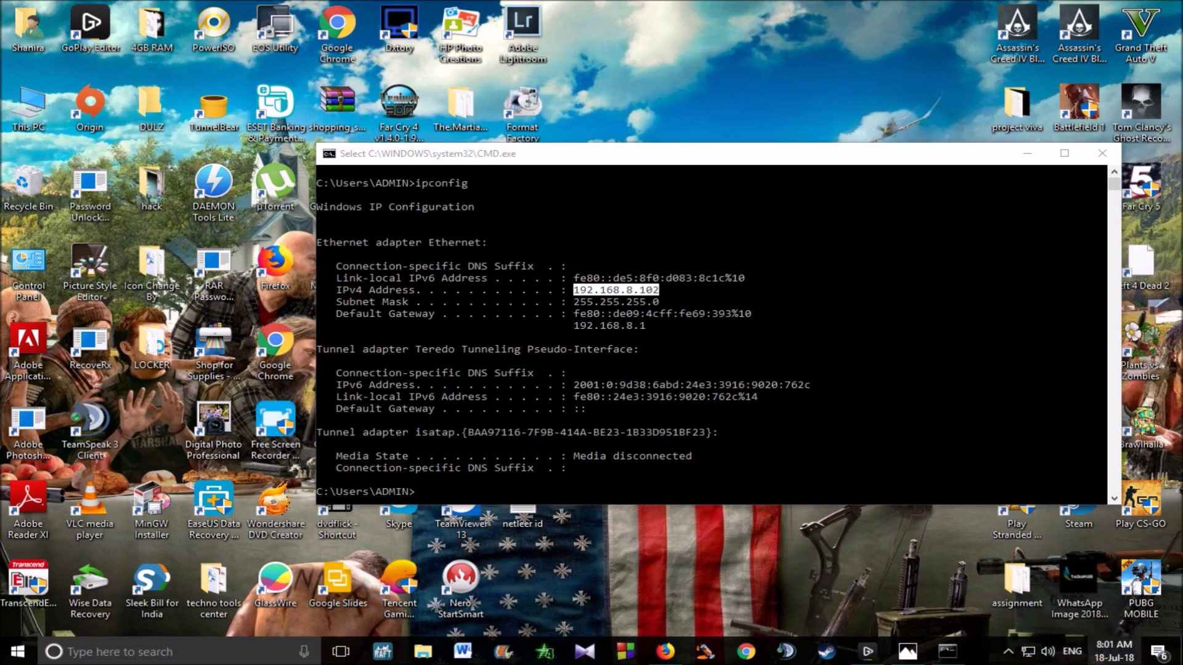
left_click(1027, 652)
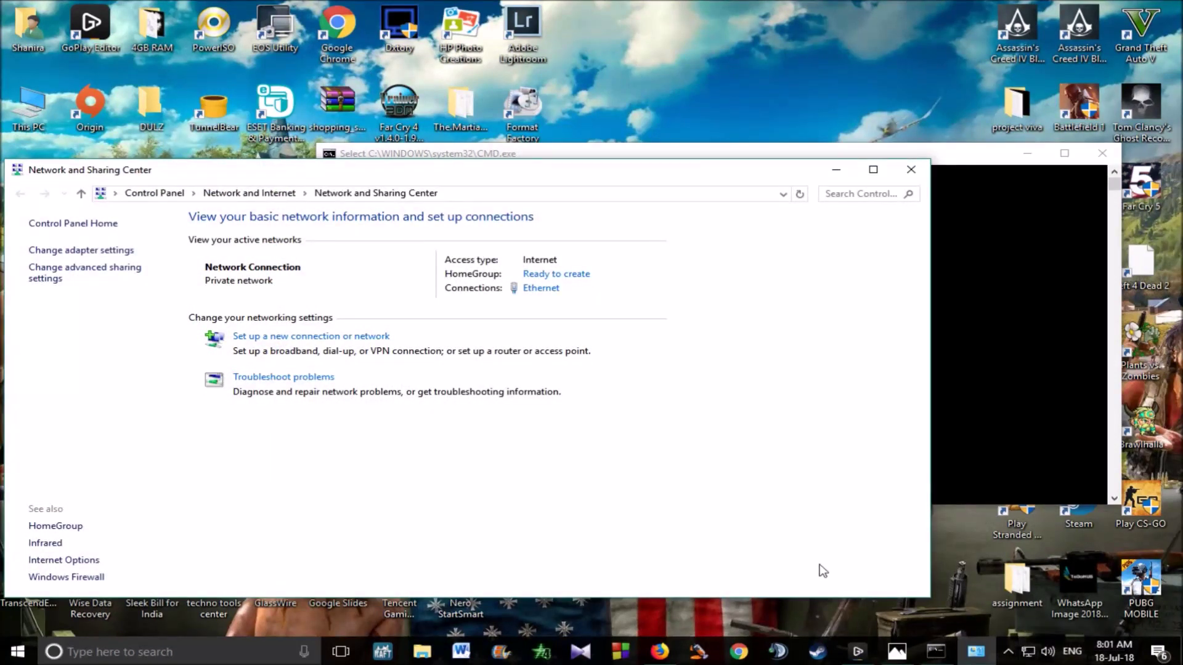
left_click_drag(359, 175, 493, 182)
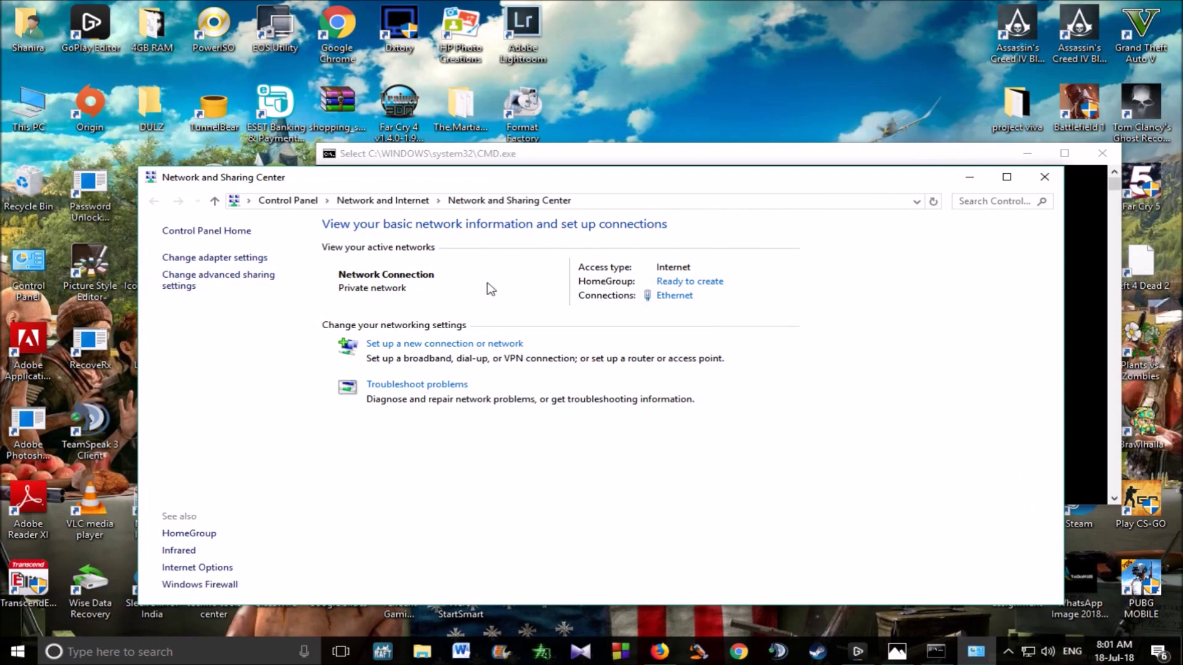
Open the Internet Protocol Version 4 (TCP/IPv4) properties of the Ethernet connection
left_click(677, 296)
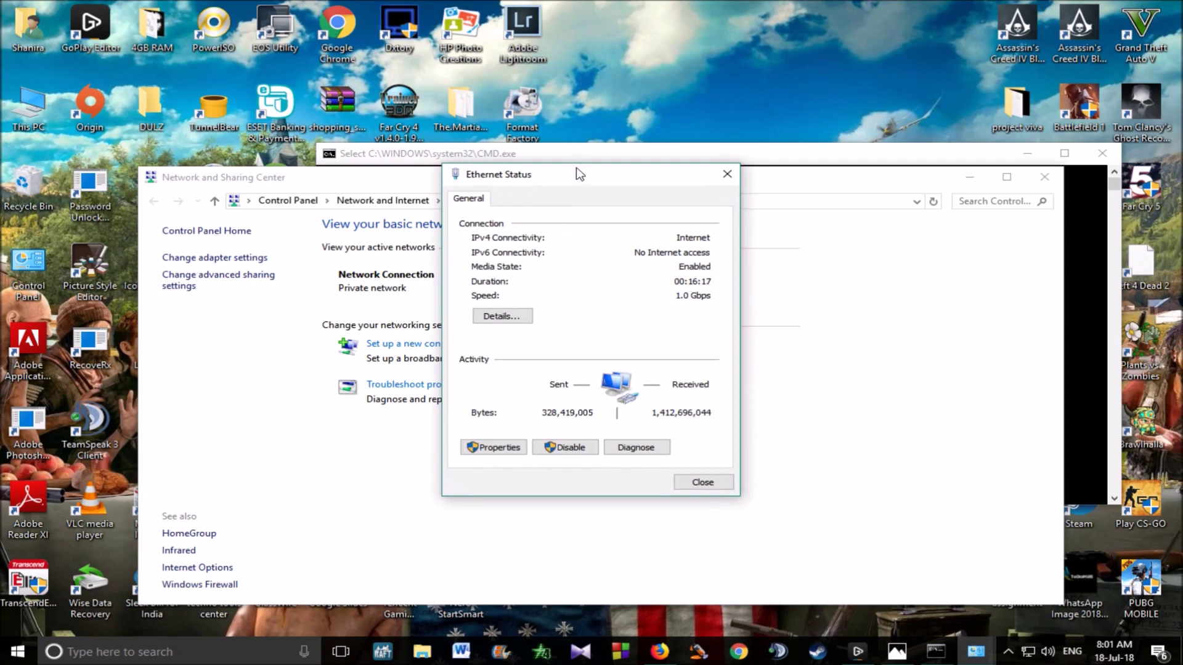
left_click_drag(575, 175, 695, 173)
left_click(619, 447)
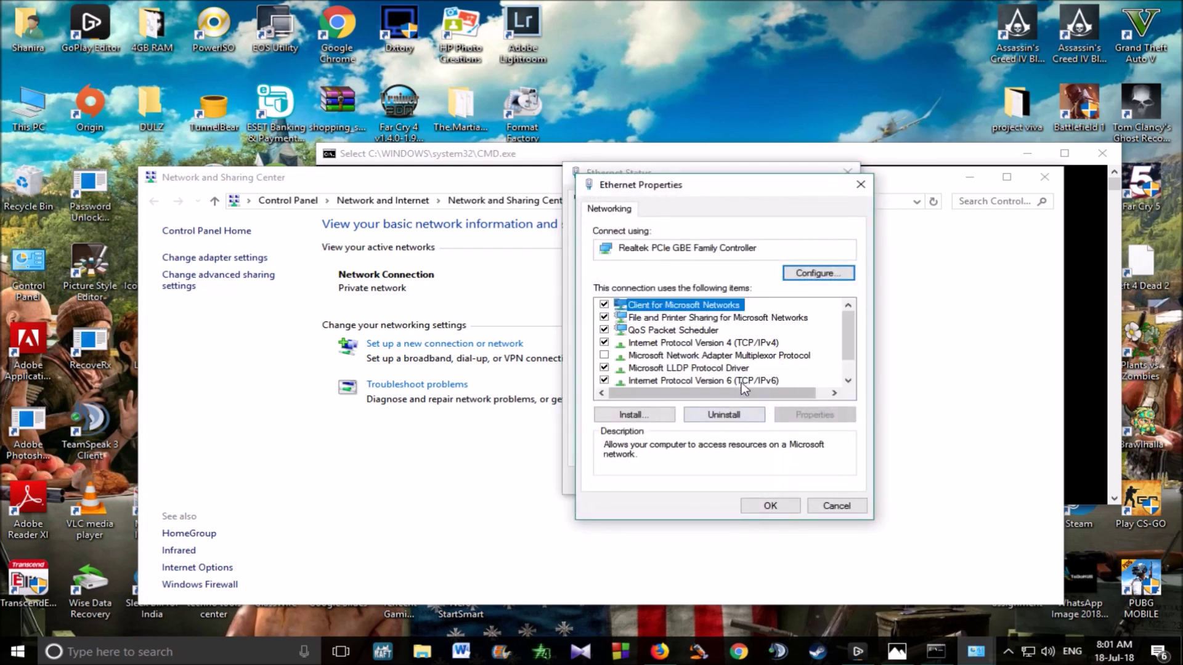
left_click(642, 345)
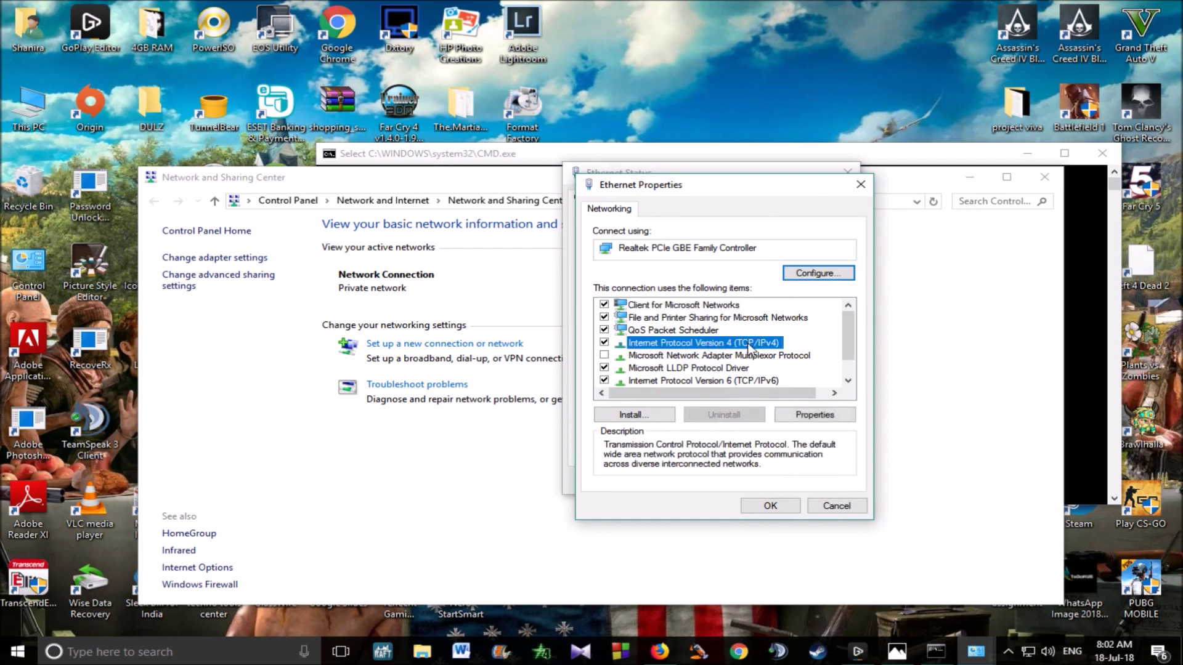
double_click(637, 347)
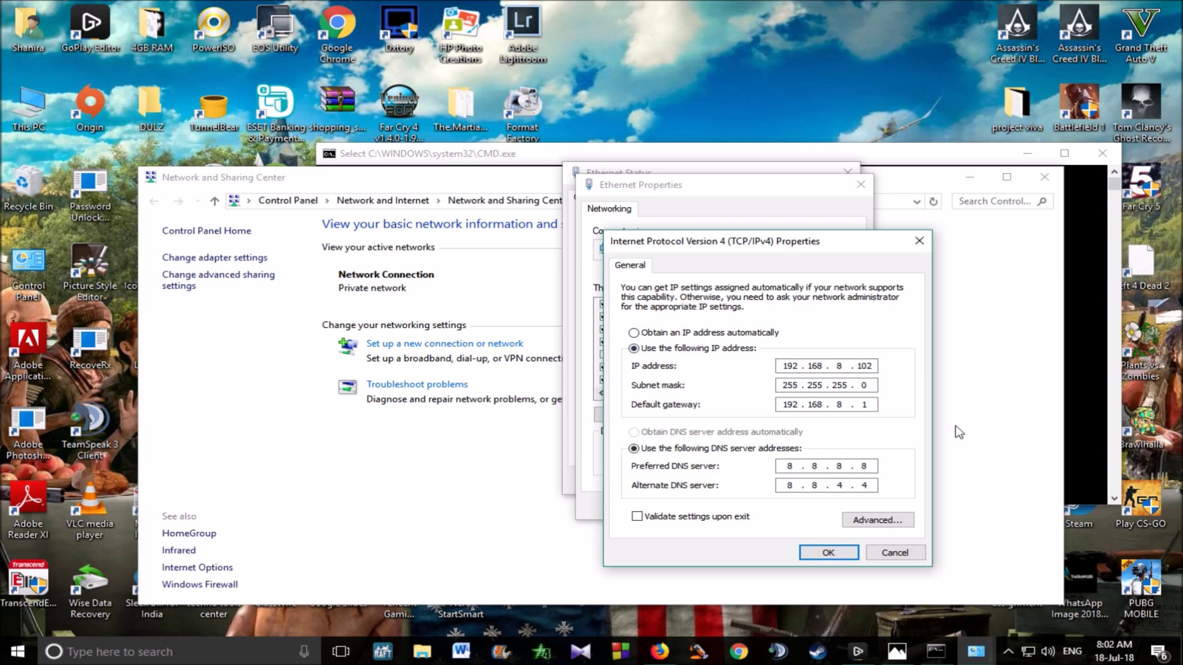
Compare the static IP address and default gateway in the IPv4 properties with the addresses in the ipconfig output
left_click_drag(779, 366, 804, 366)
left_click(1093, 286)
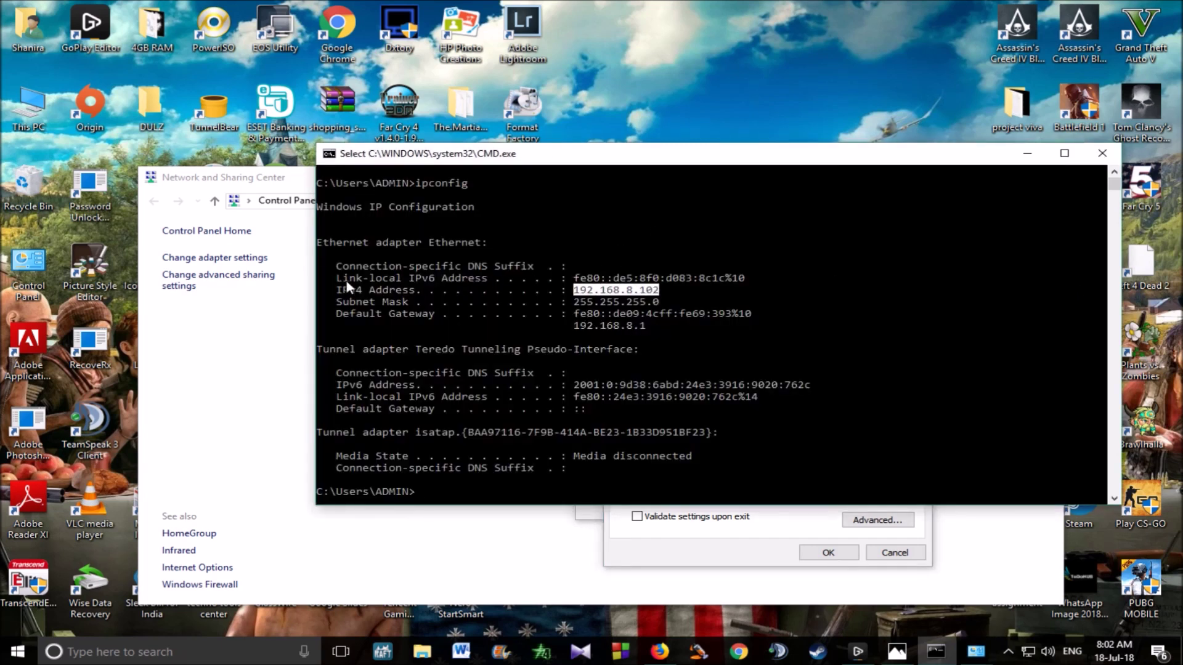
left_click(747, 535)
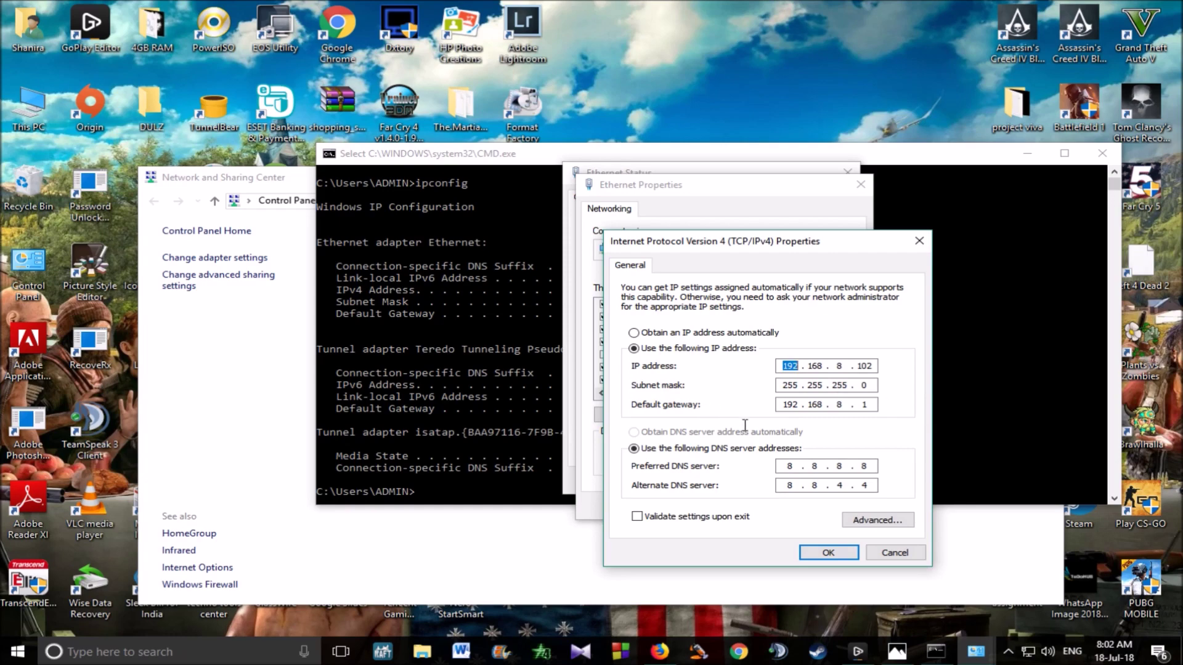
left_click(947, 448)
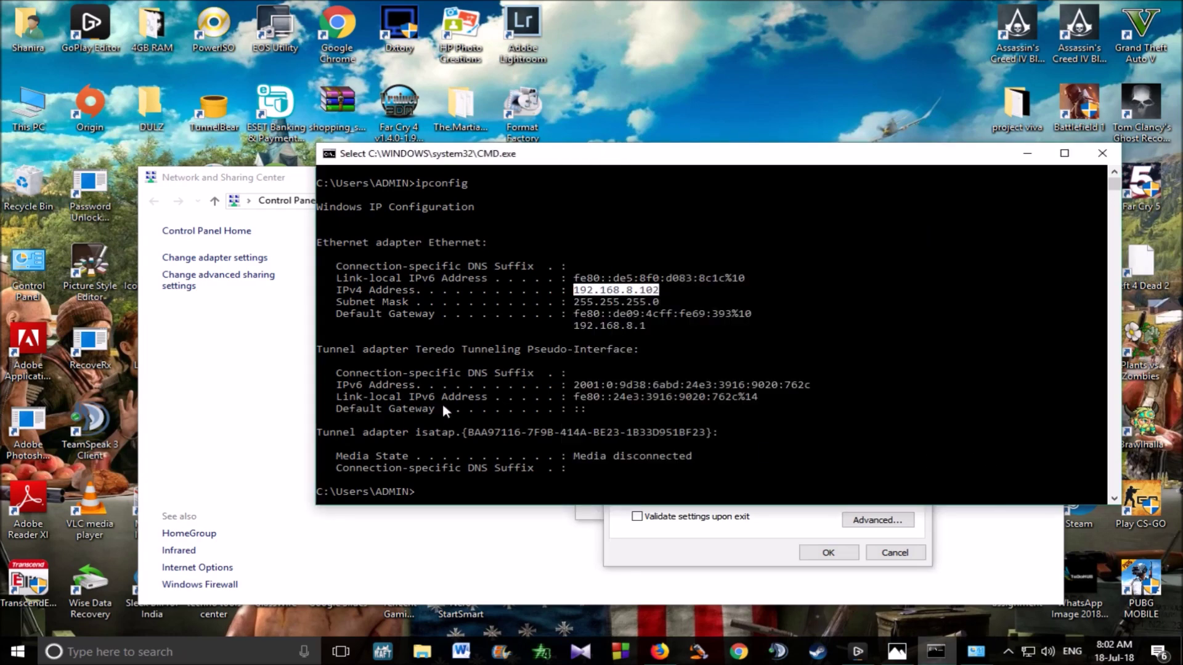
scroll(588, 426, "down", 1)
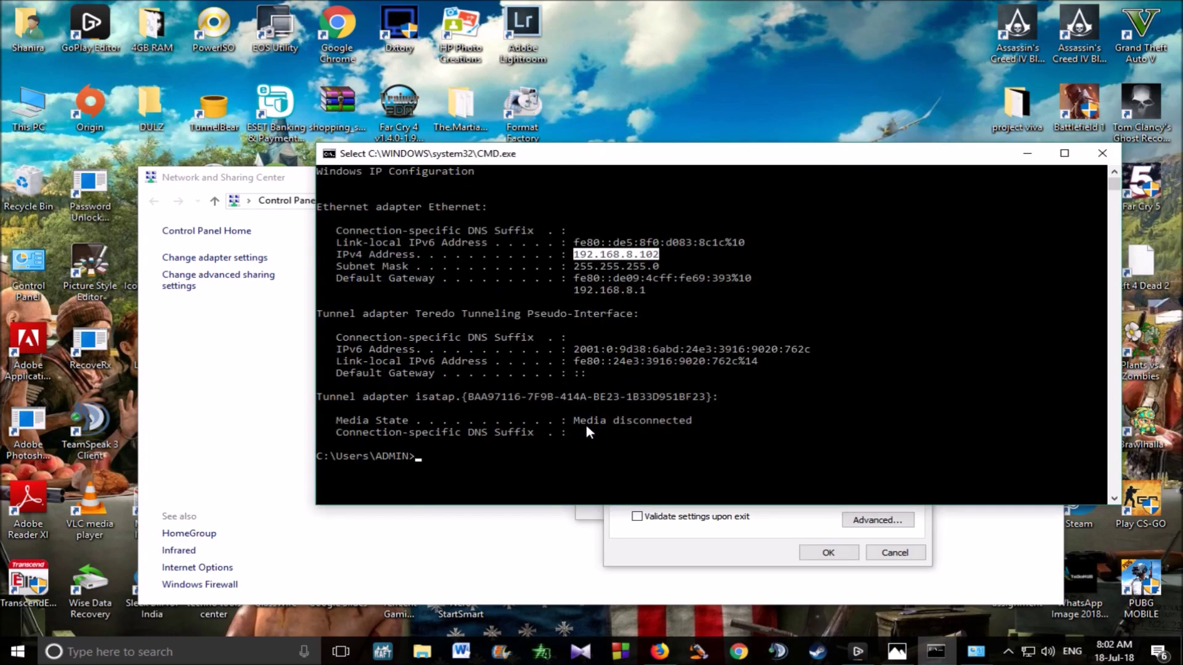
left_click_drag(574, 290, 650, 298)
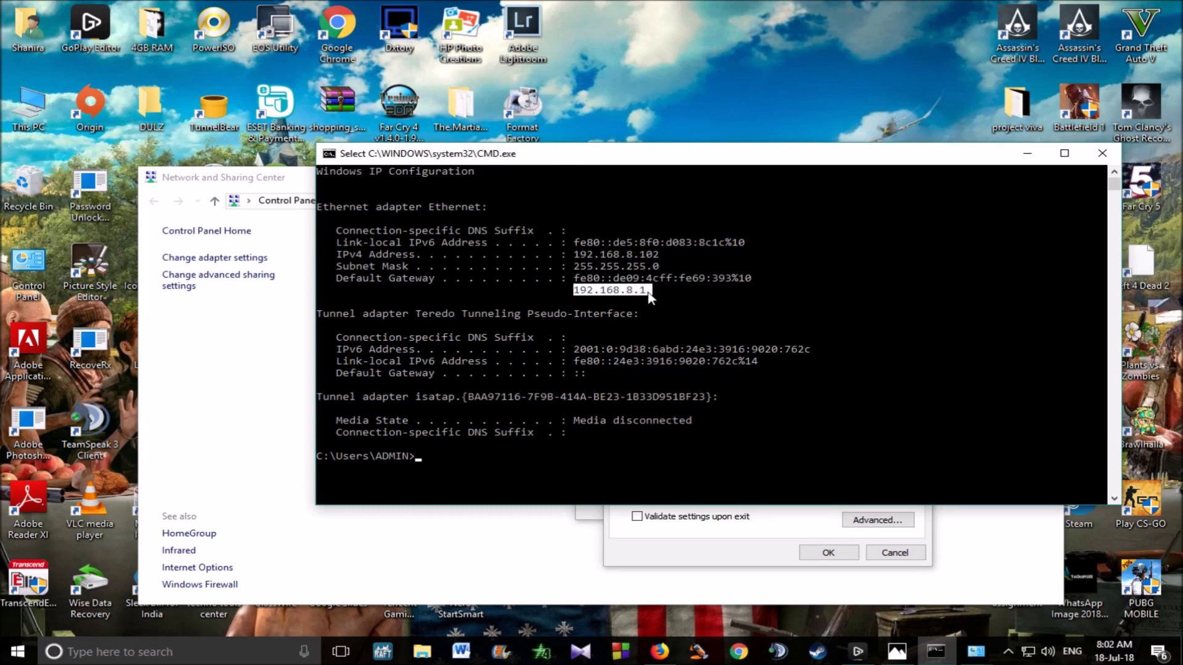
left_click(707, 552)
left_click_drag(787, 406, 881, 401)
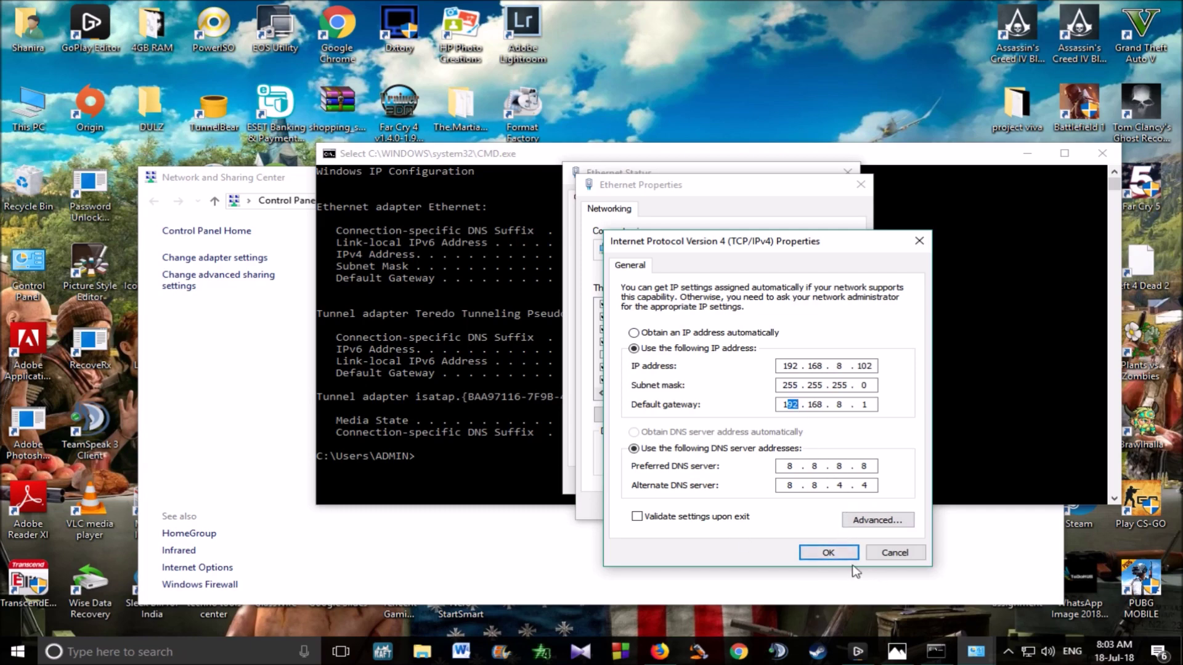
Accept the IPv4 and Ethernet properties and close the Ethernet status dialog
left_click(833, 553)
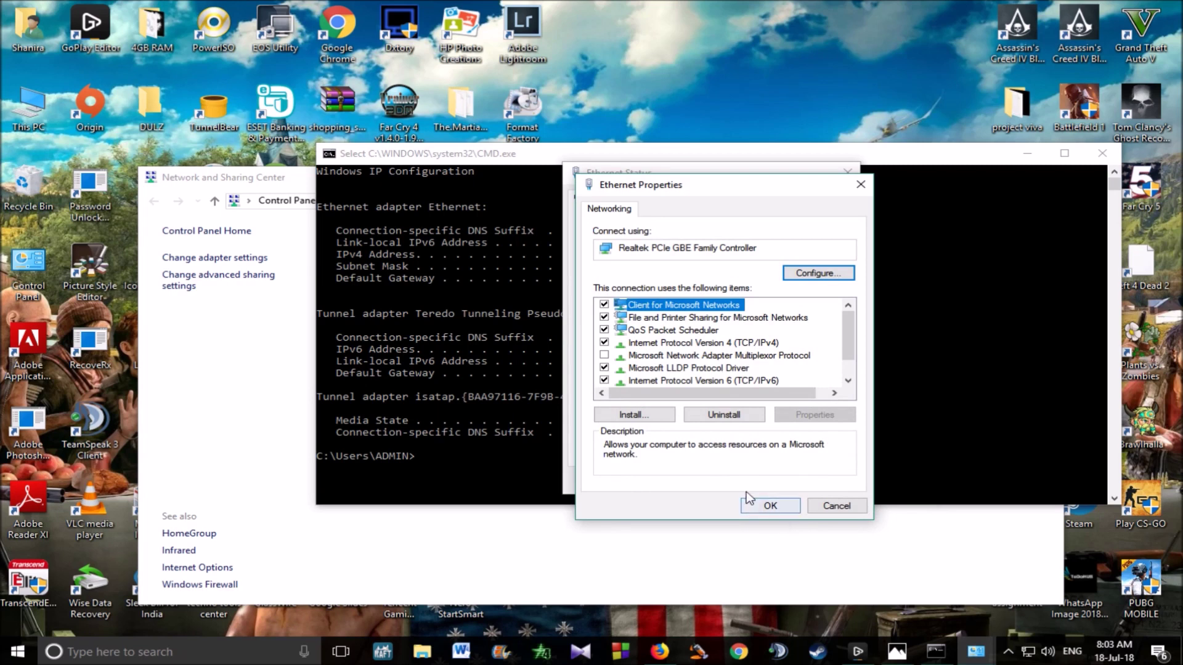
left_click(759, 505)
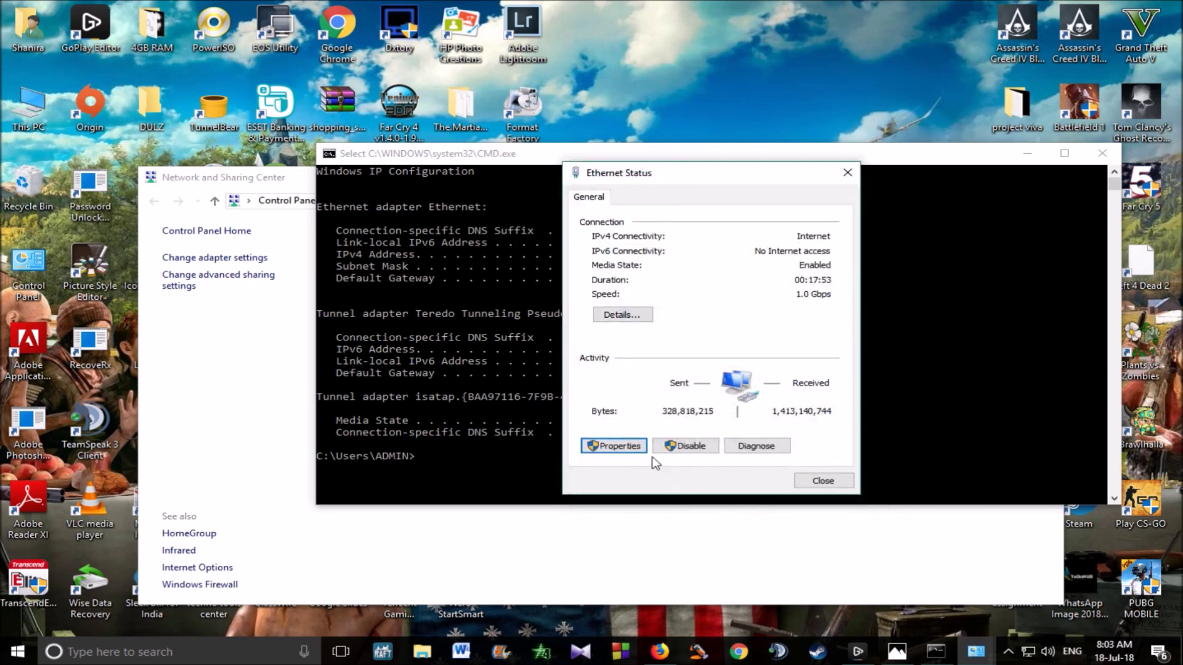
left_click(829, 484)
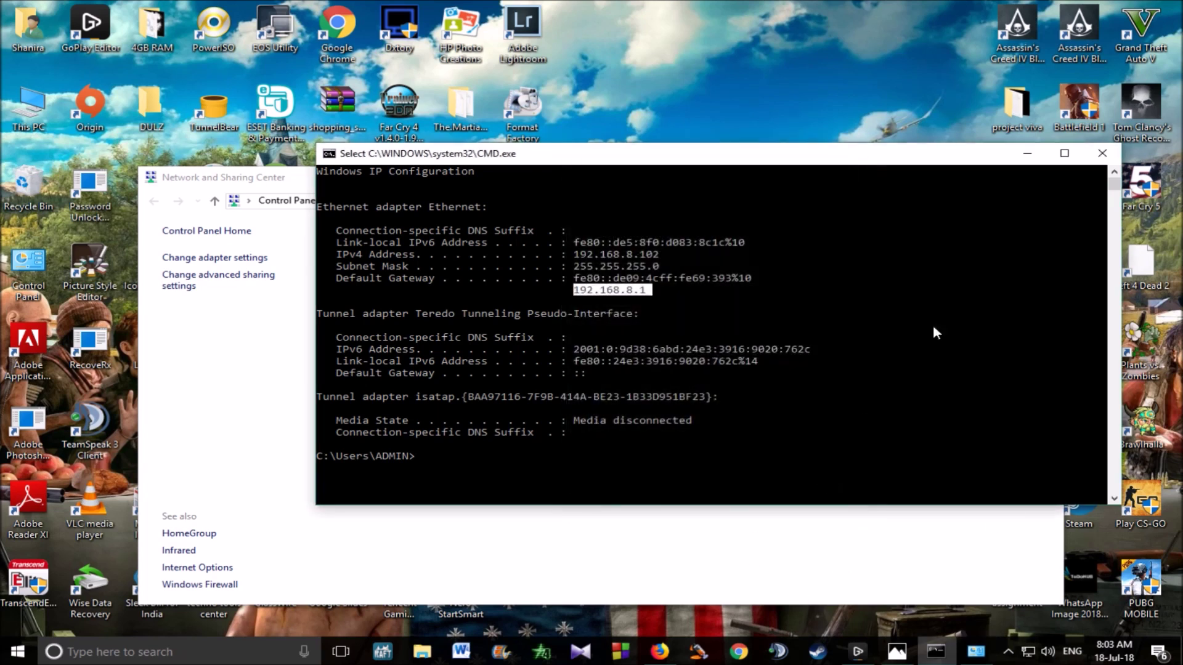
Close the command prompt and the Network and Sharing Center, and refresh the desktop
left_click(1101, 153)
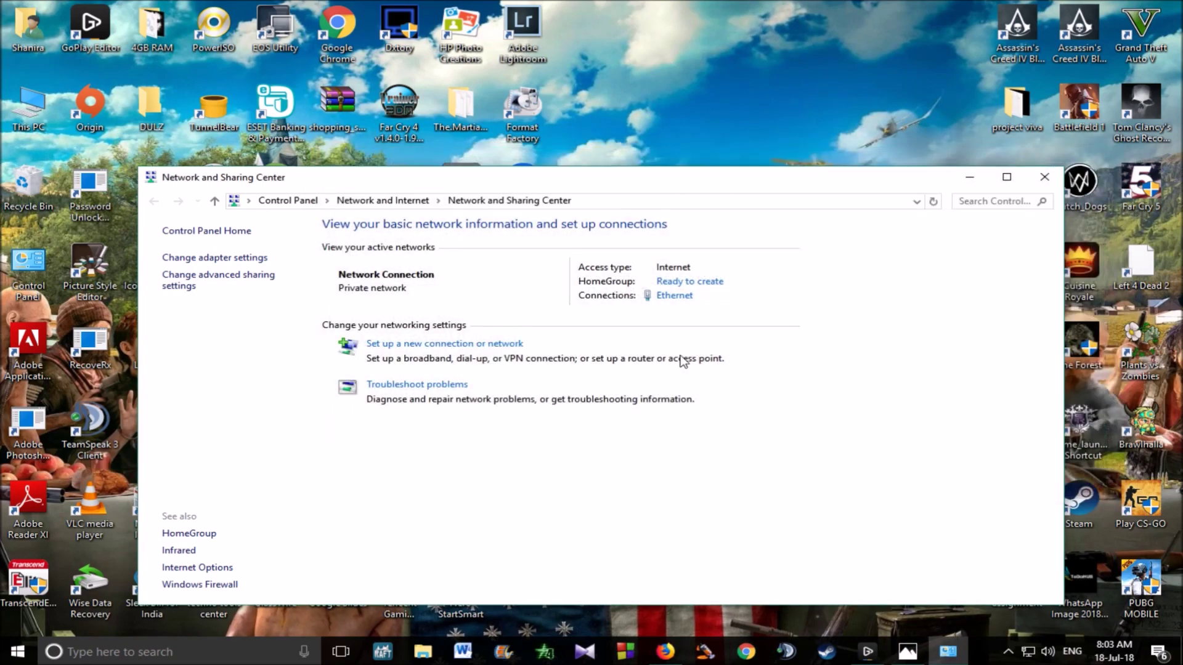
left_click(1045, 177)
right_click(722, 229)
left_click(744, 293)
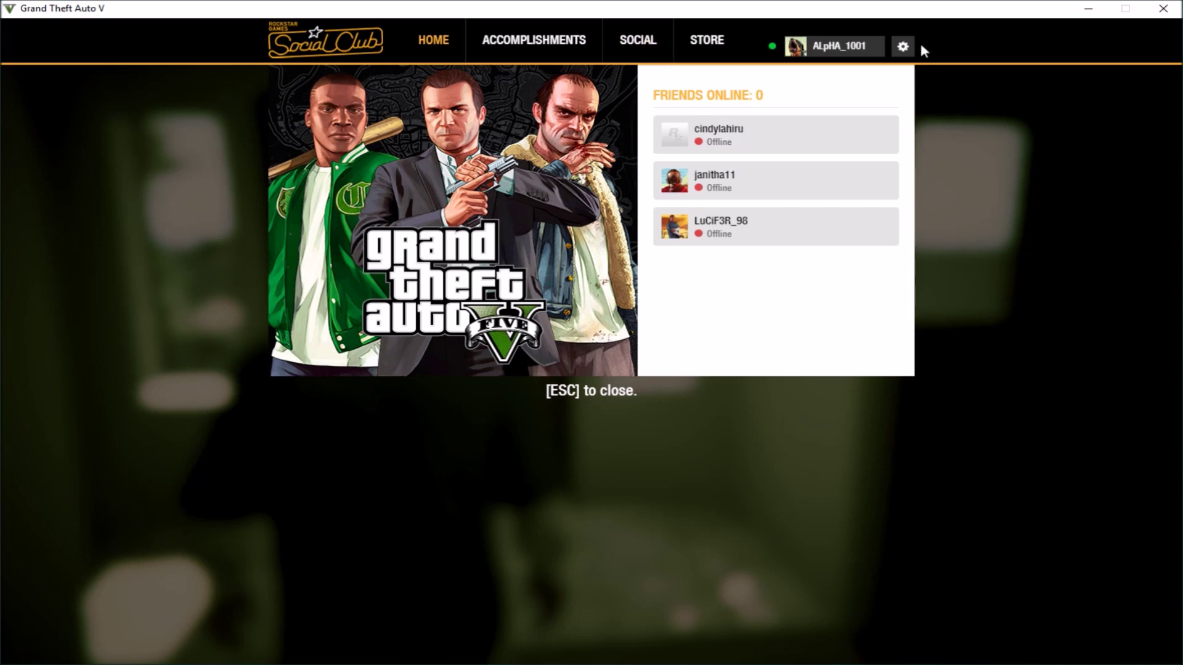
In Grand Theft Auto V's Social Club overlay, open the network information in the settings and refresh it to check NAT type and UPnP
left_click(902, 50)
left_click(811, 87)
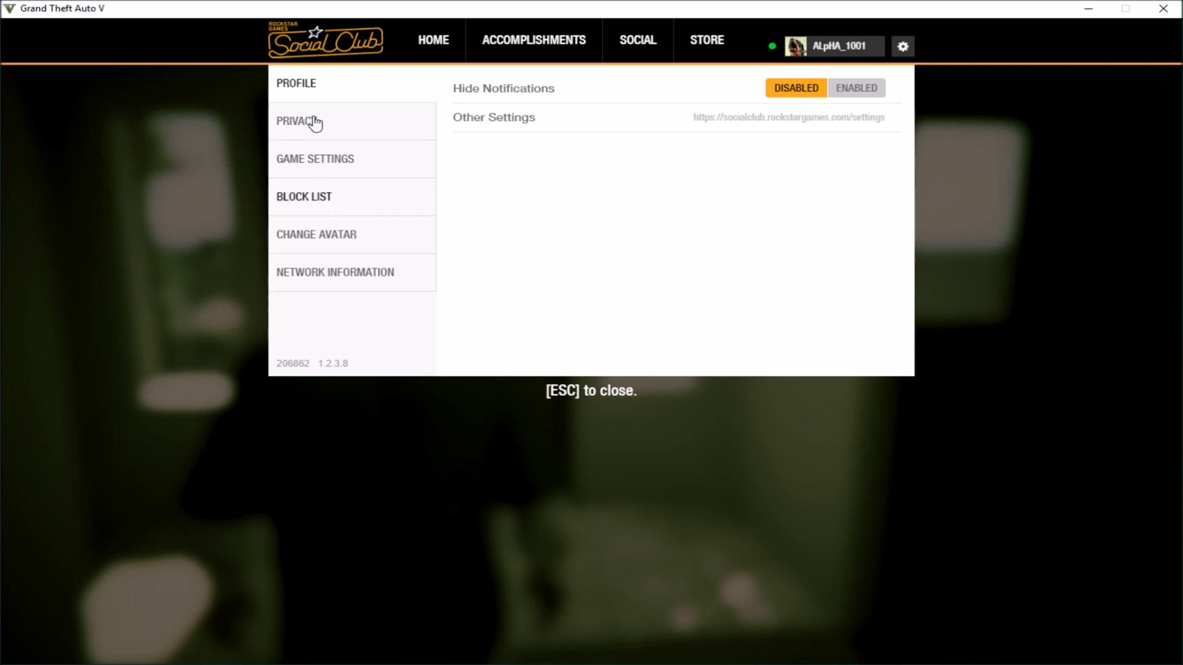
left_click(355, 272)
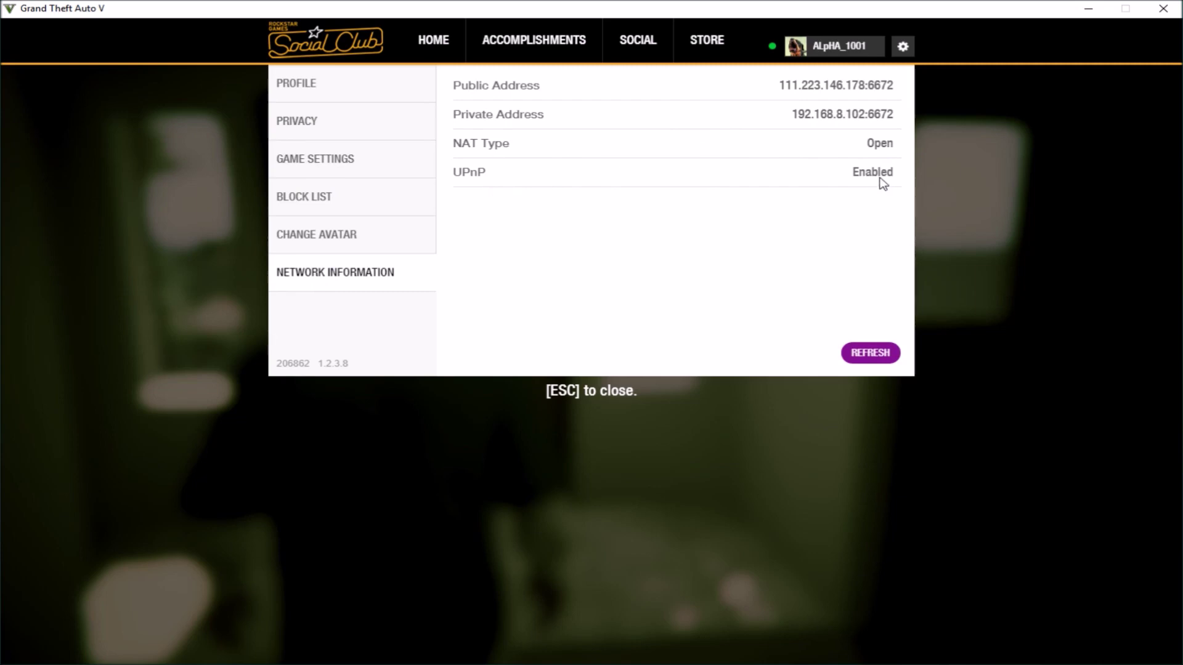
left_click(887, 353)
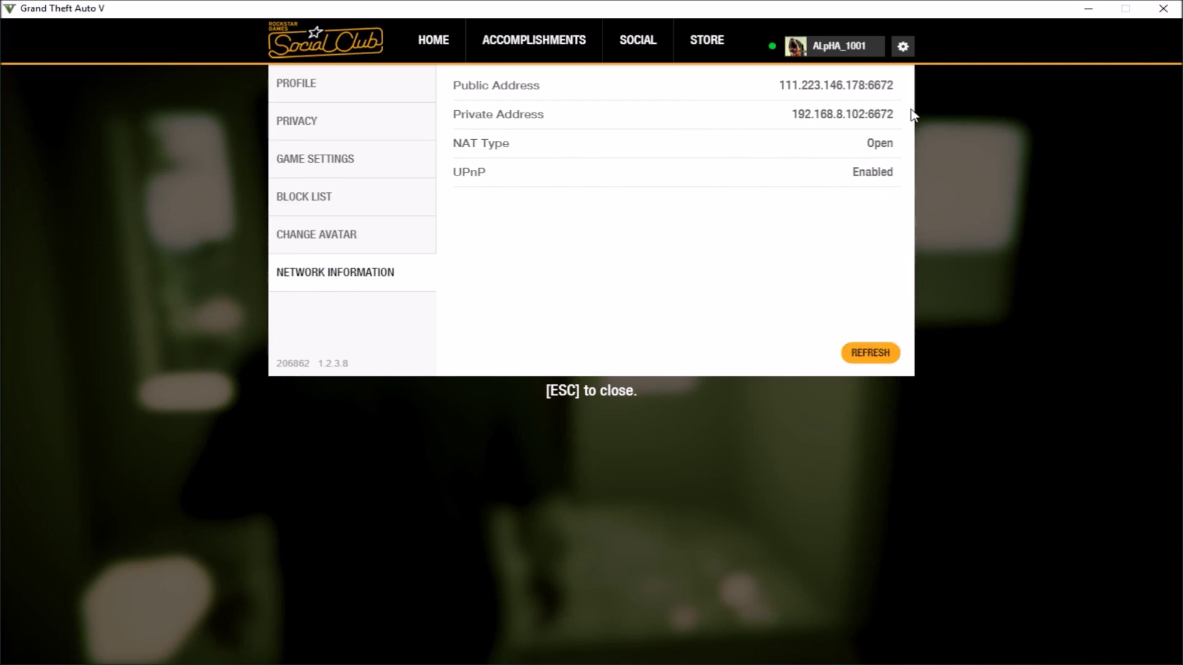